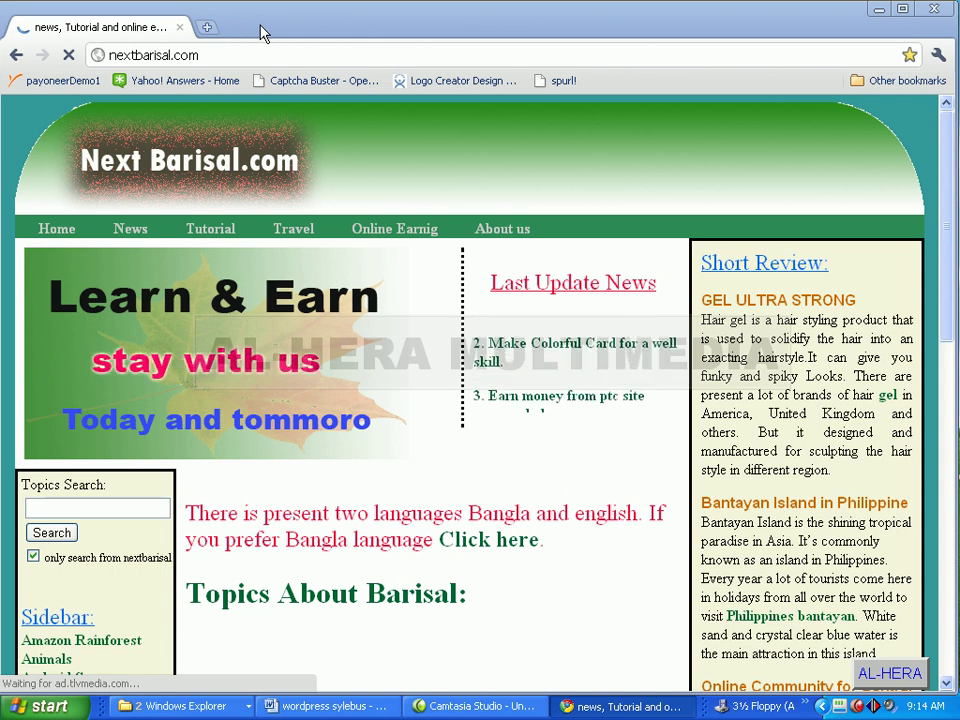
{"action": "left_click", "coordinate": [207, 28]}
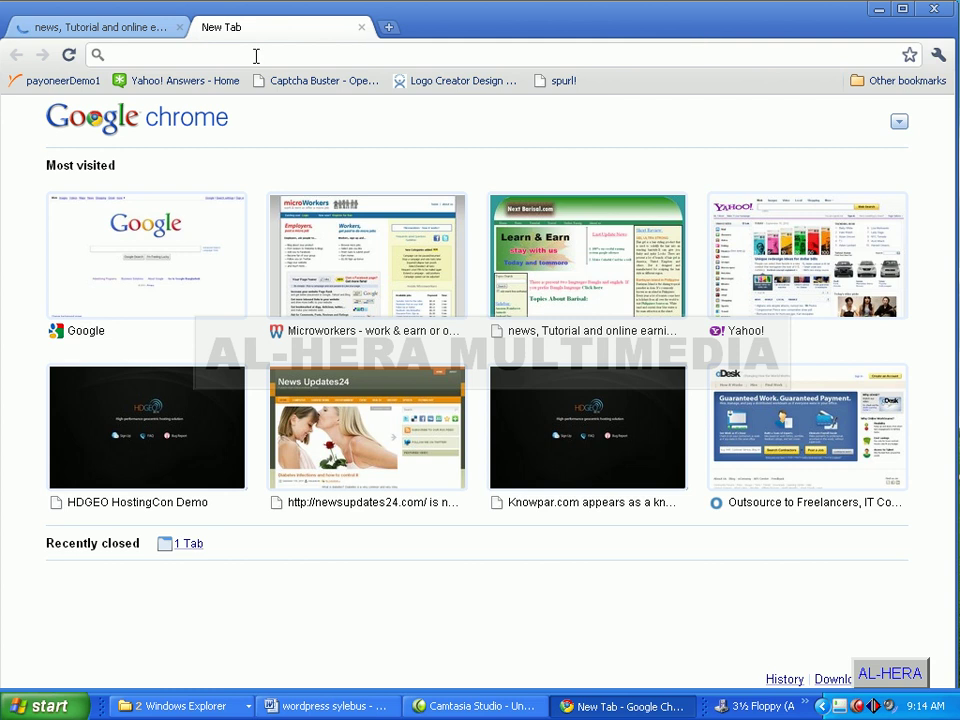
{"action": "type", "text": "htt"}
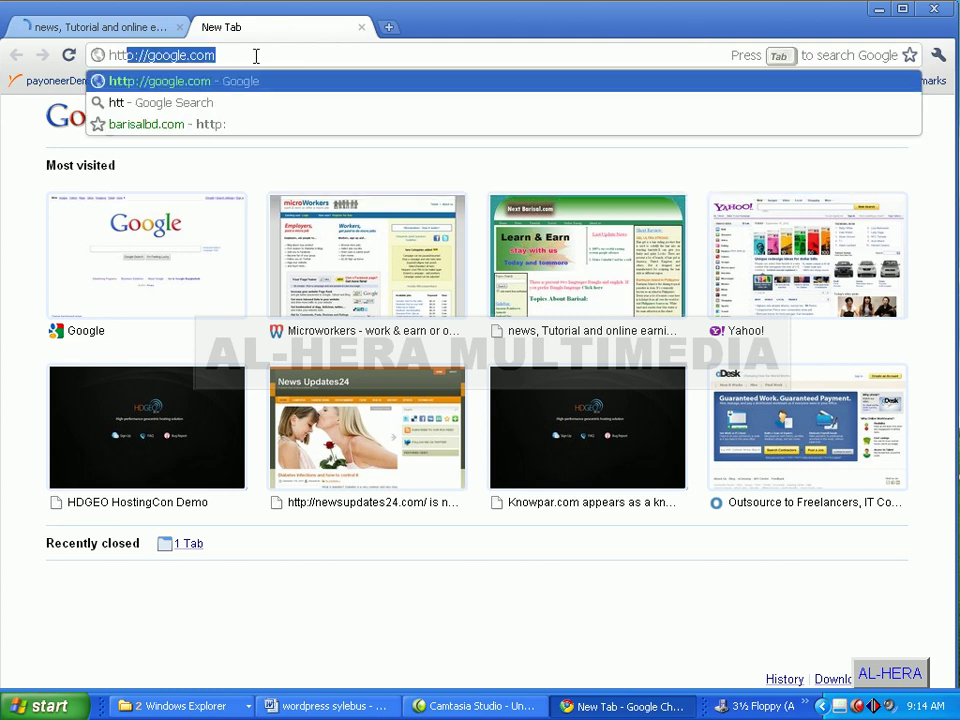
{"action": "type", "text": "p://"}
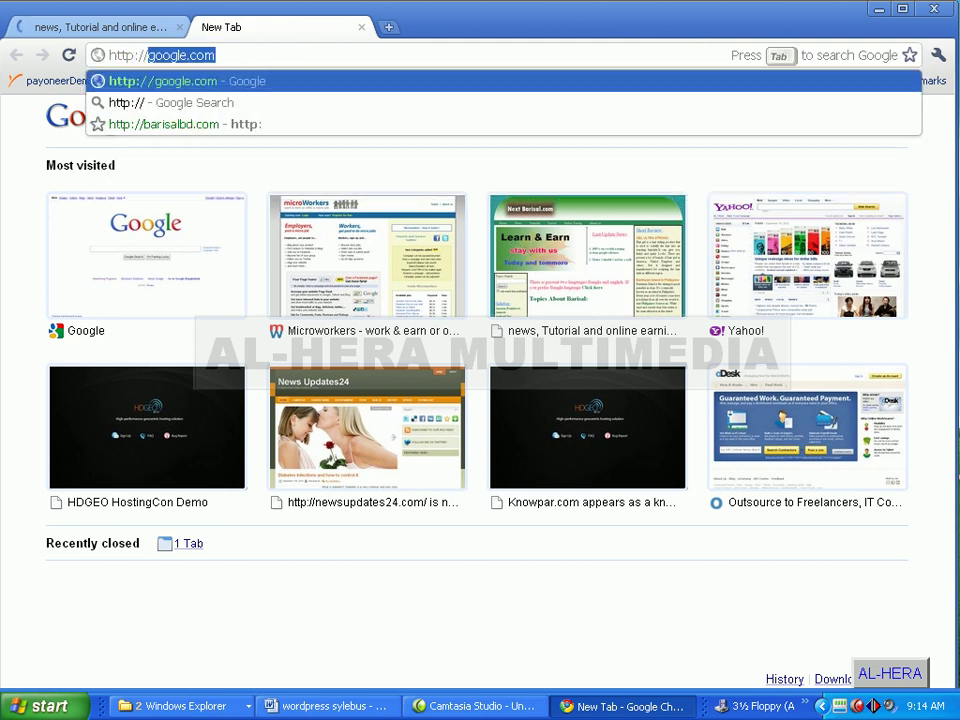
{"action": "type", "text": "localhost/alhera2"}
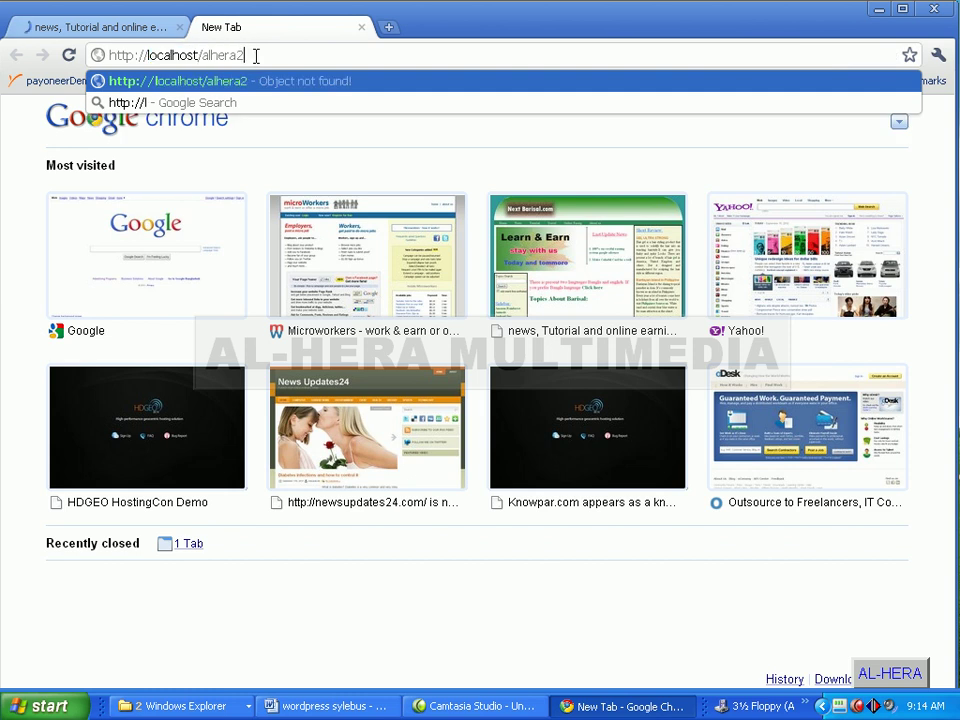
{"action": "key", "text": "BackSpace"}
{"action": "key", "text": "BackSpace"}
{"action": "key", "text": "BackSpace"}
{"action": "key", "text": "BackSpace"}
{"action": "key", "text": "BackSpace"}
{"action": "key", "text": "BackSpace"}
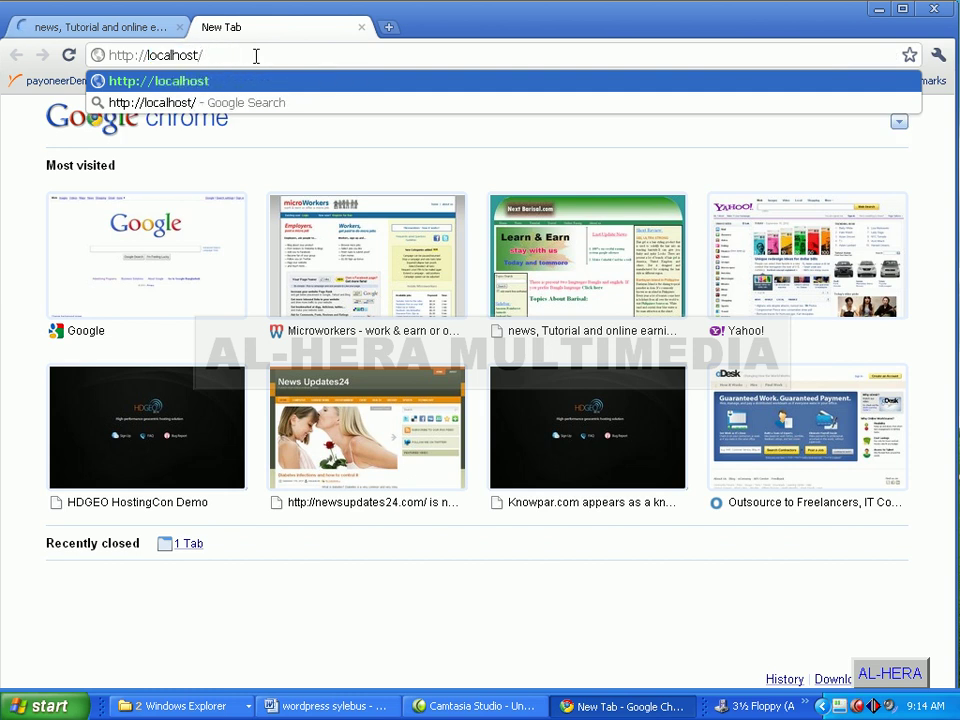
{"action": "key", "text": "Return"}
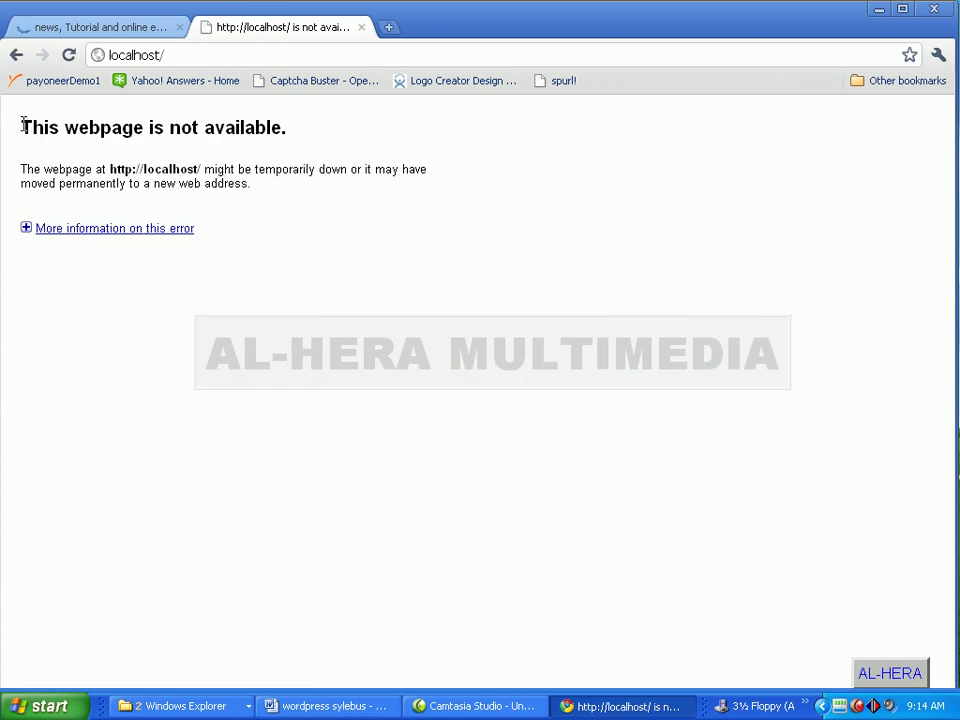
{"action": "left_click_drag", "start_coordinate": [22, 125], "coordinate": [300, 130]}
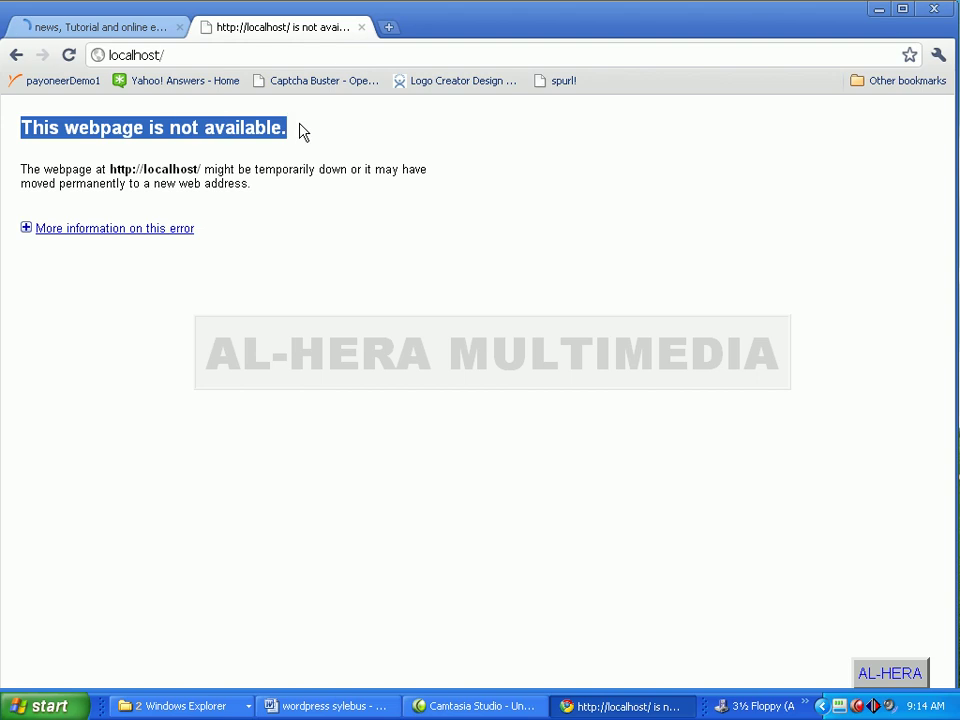
{"action": "left_click", "coordinate": [303, 133]}
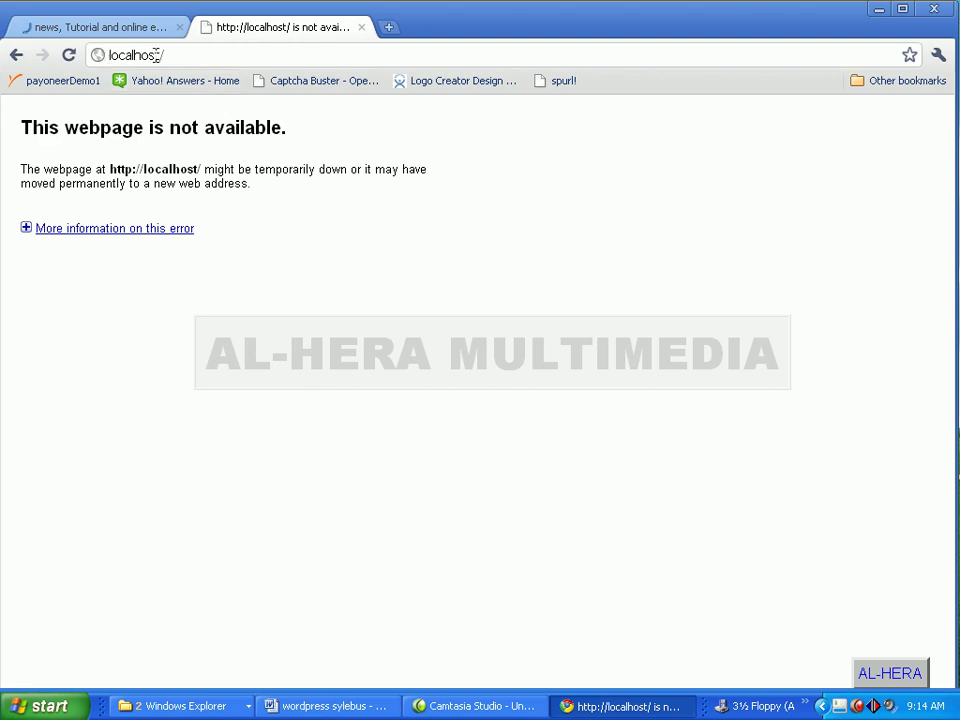
{"action": "left_click_drag", "start_coordinate": [157, 55], "coordinate": [110, 54]}
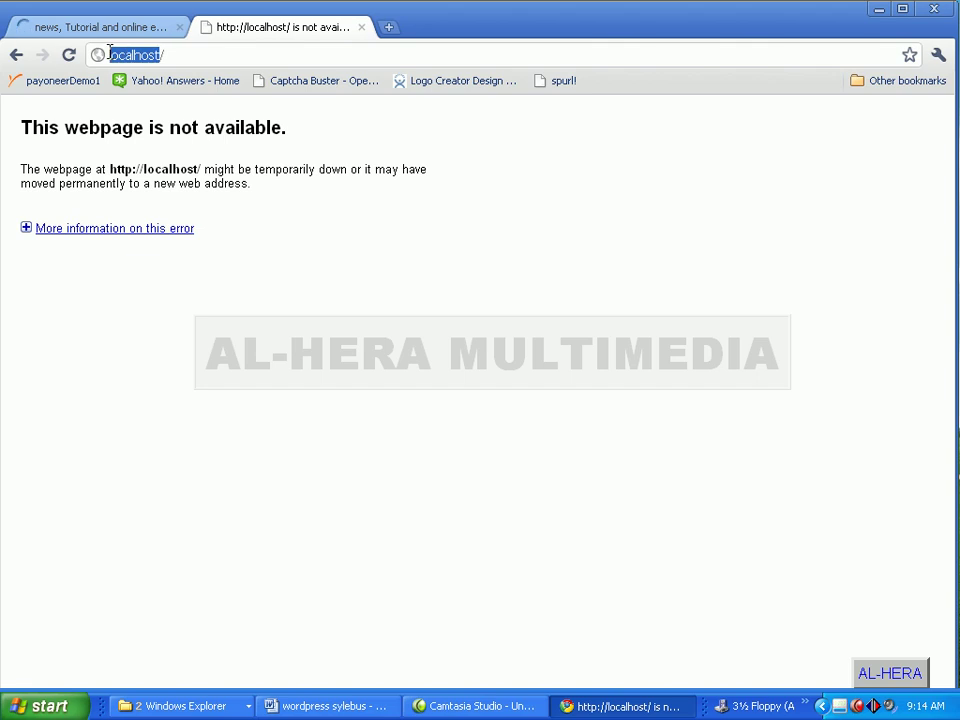
{"action": "left_click", "coordinate": [179, 53]}
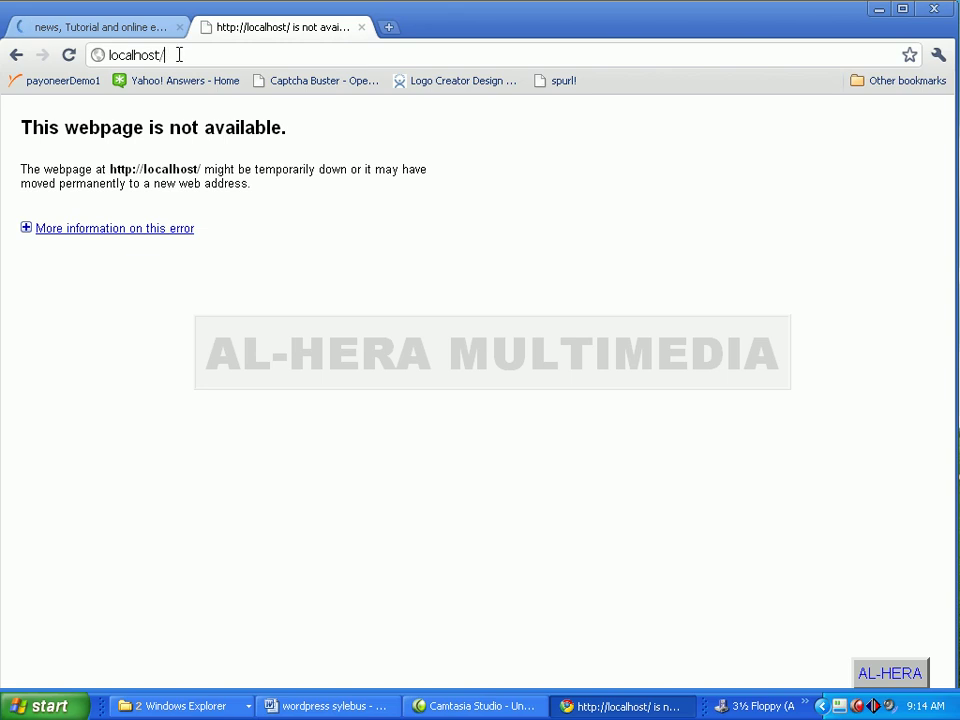
- Switch to the Windows Explorer window for drive E: and open the xampp folder
{"action": "left_click", "coordinate": [171, 709]}
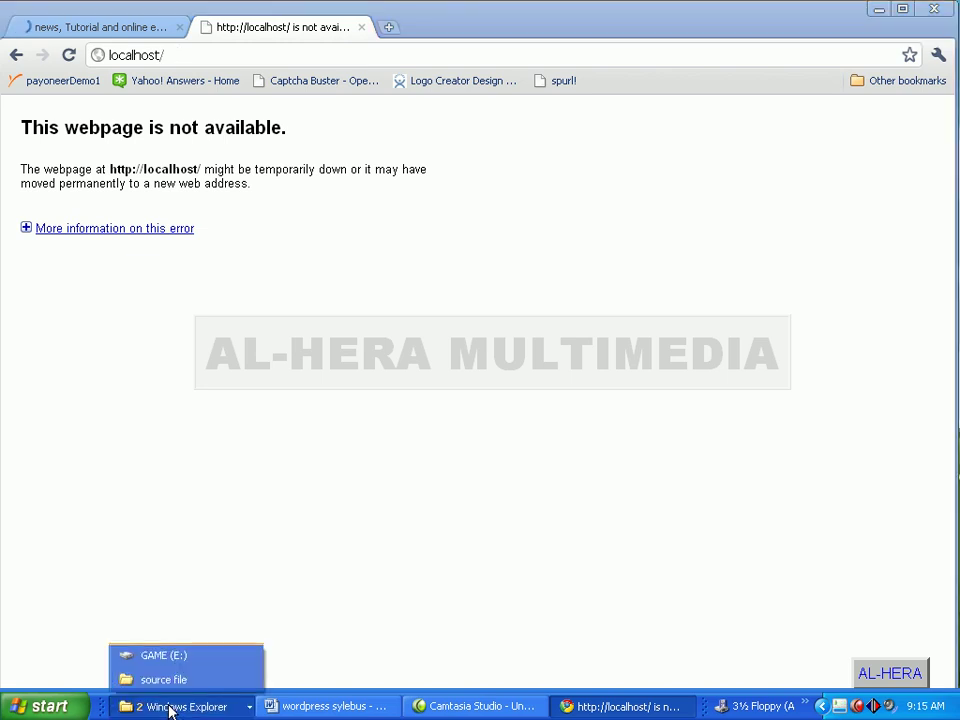
{"action": "left_click", "coordinate": [184, 659]}
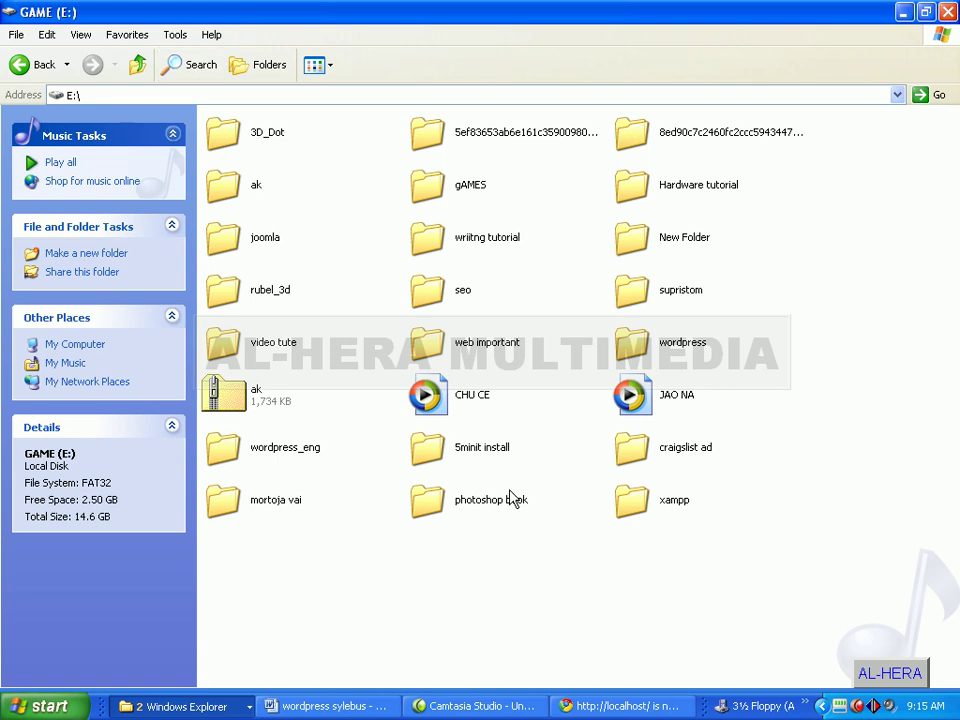
{"action": "left_click", "coordinate": [634, 508]}
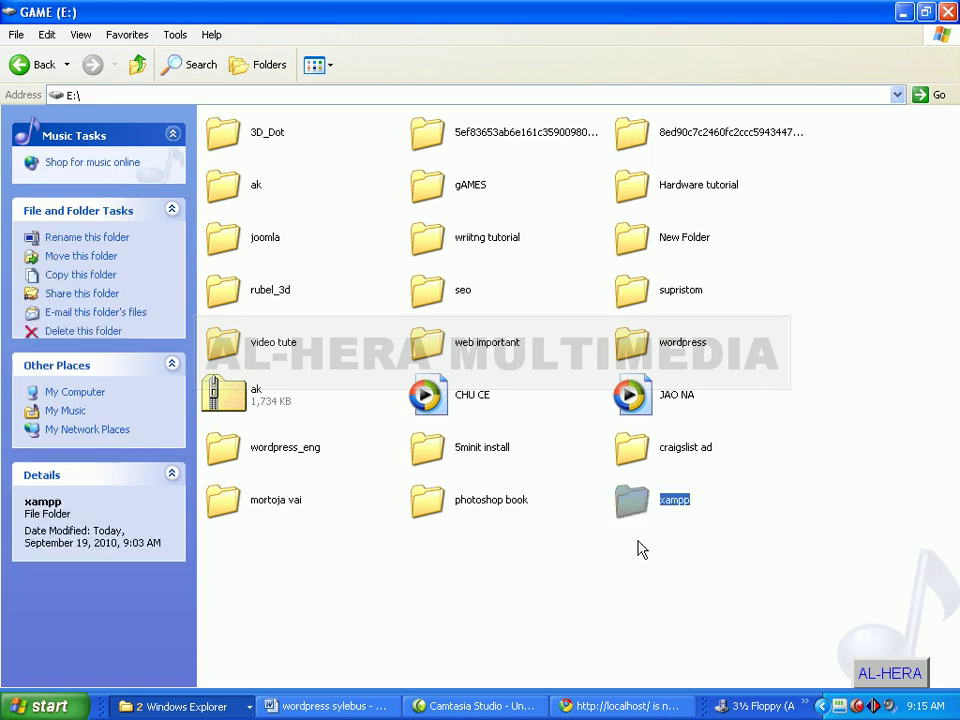
{"action": "left_click", "coordinate": [641, 549]}
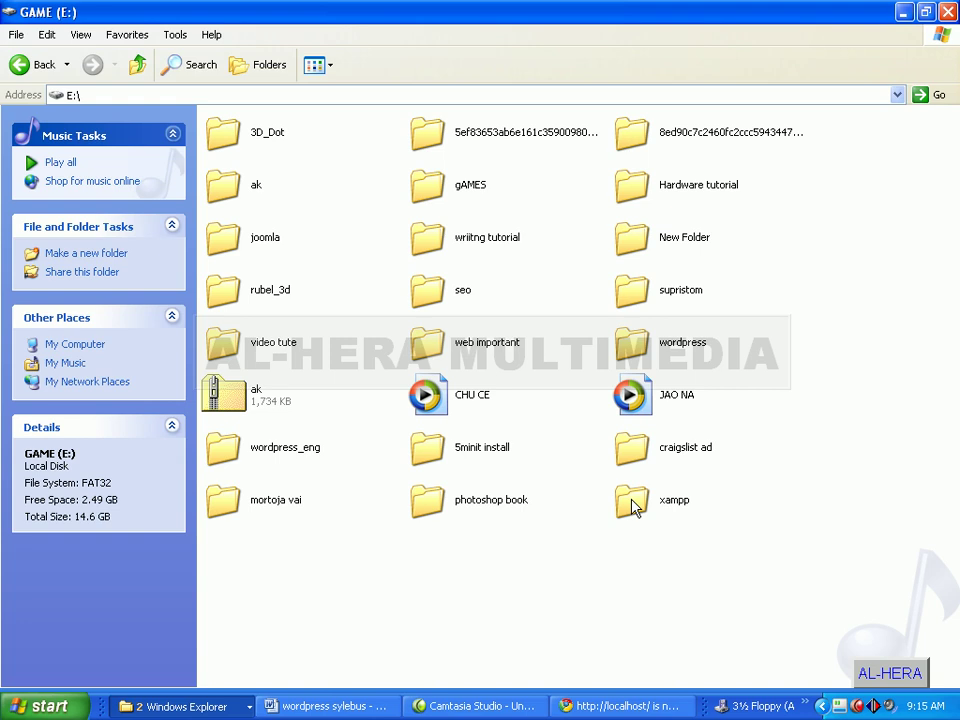
{"action": "left_click", "coordinate": [633, 507]}
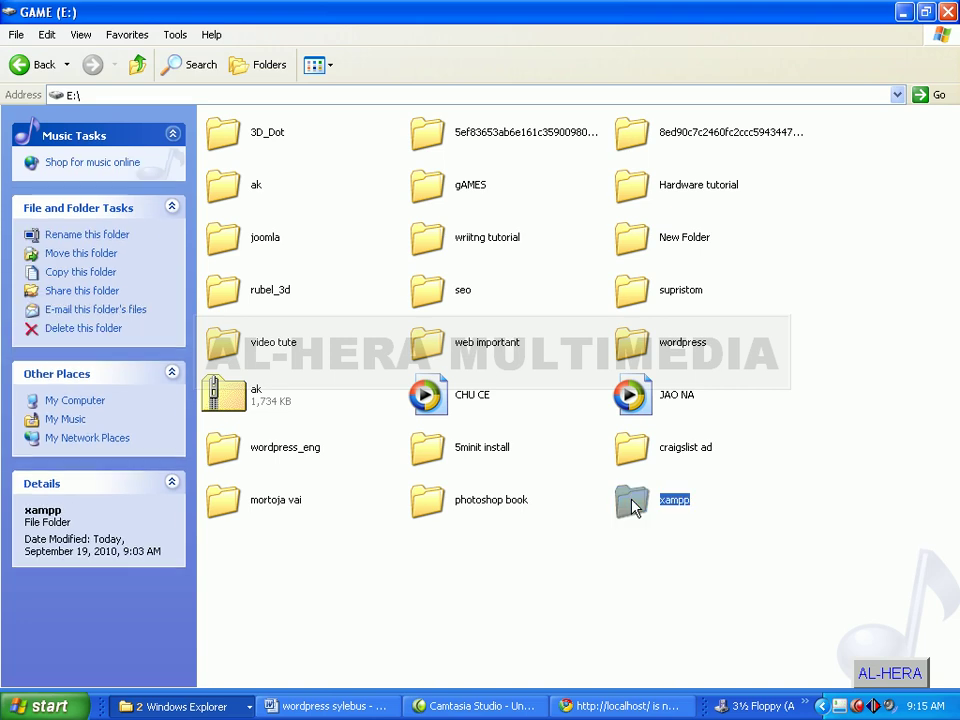
{"action": "double_click", "coordinate": [633, 507]}
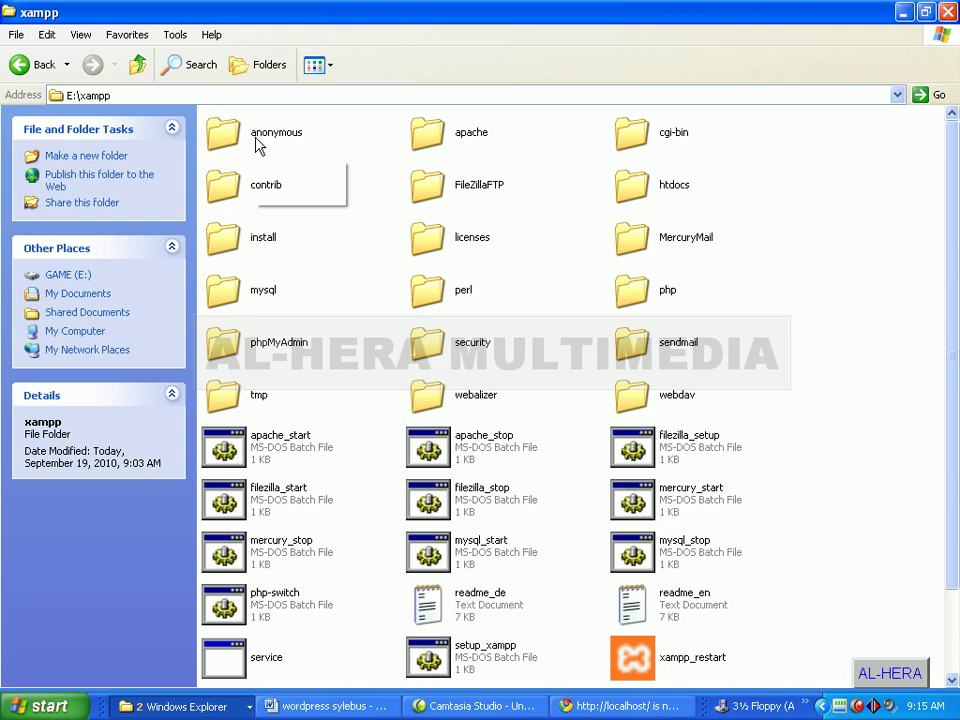
- Launch the xampp-control application from the xampp folder and move its window higher on the screen
{"action": "scroll", "coordinate": [722, 210], "scroll_direction": "down", "scroll_amount": 2}
{"action": "scroll", "coordinate": [676, 518], "scroll_direction": "up", "scroll_amount": 2}
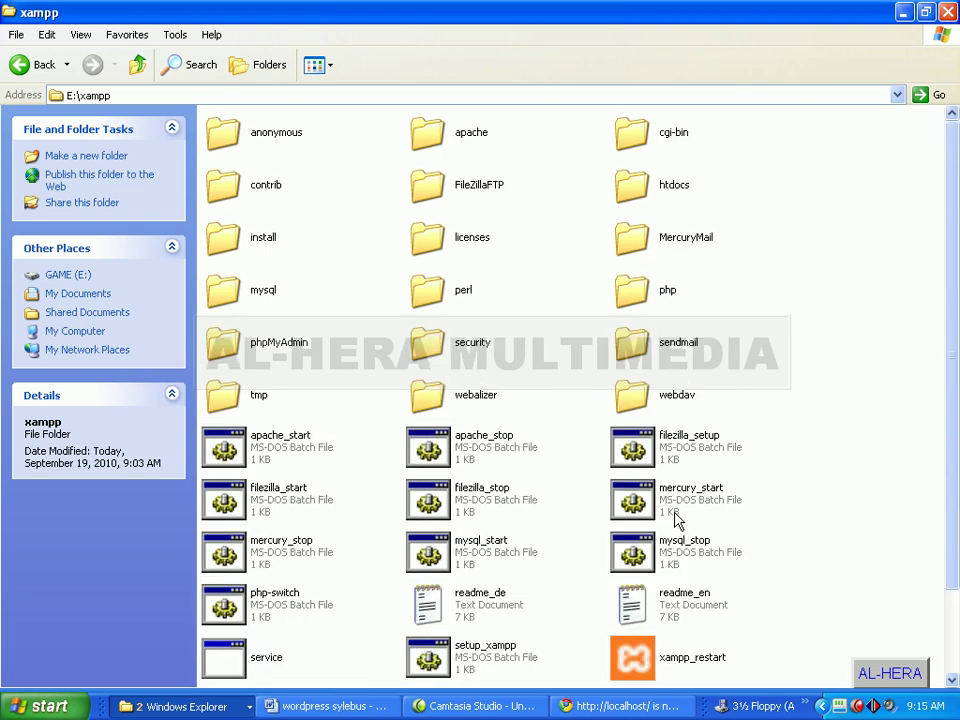
{"action": "scroll", "coordinate": [430, 441], "scroll_direction": "down", "scroll_amount": 2}
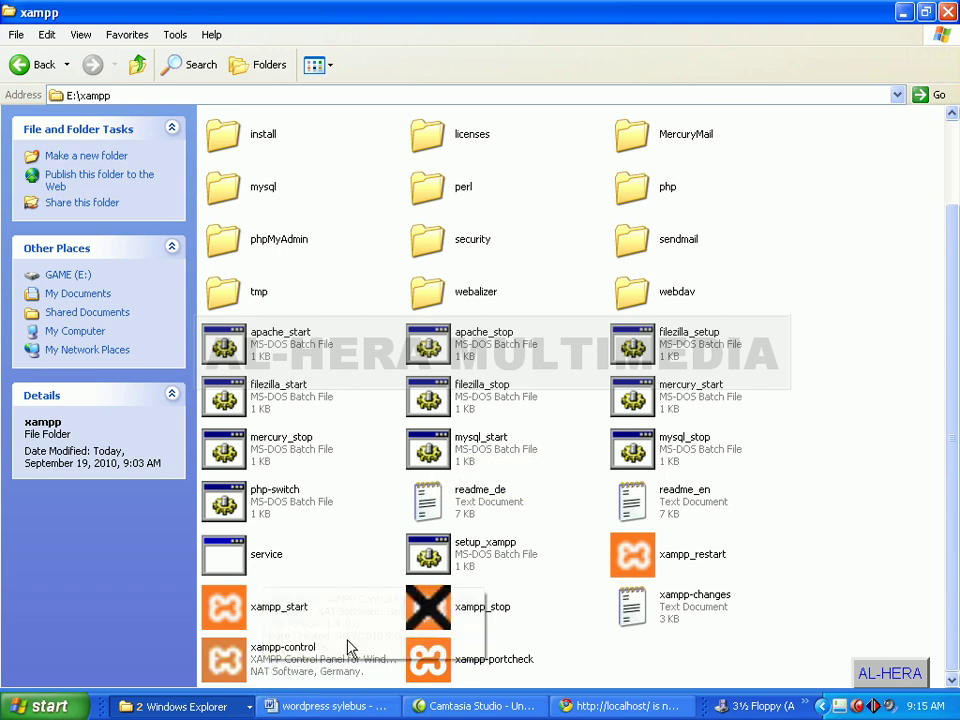
{"action": "left_click", "coordinate": [283, 660]}
{"action": "double_click", "coordinate": [283, 660]}
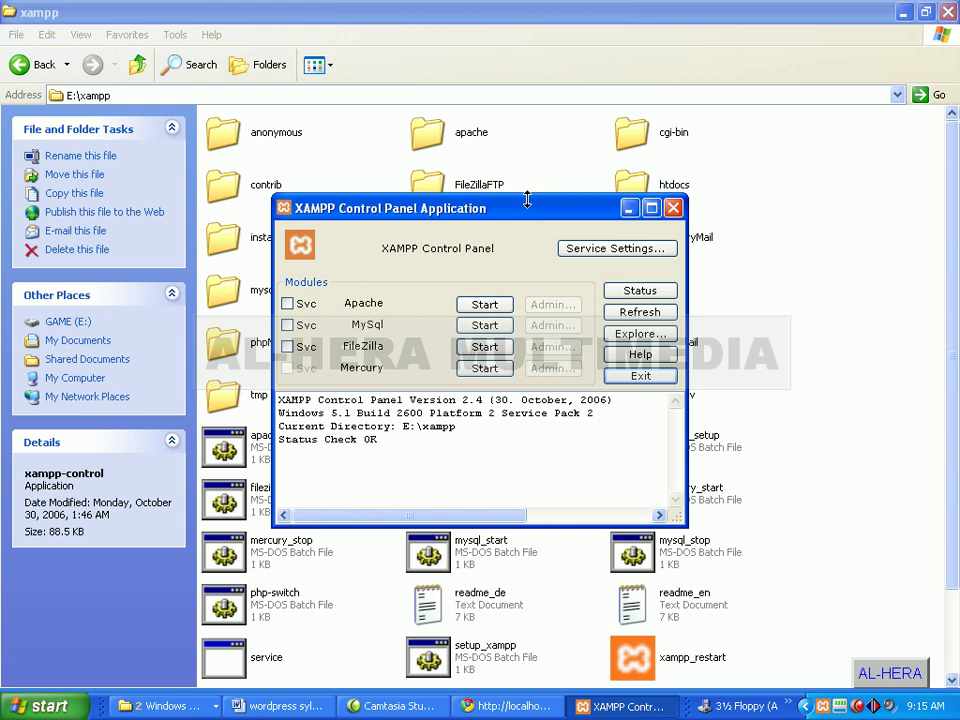
{"action": "left_click_drag", "start_coordinate": [530, 213], "coordinate": [533, 140]}
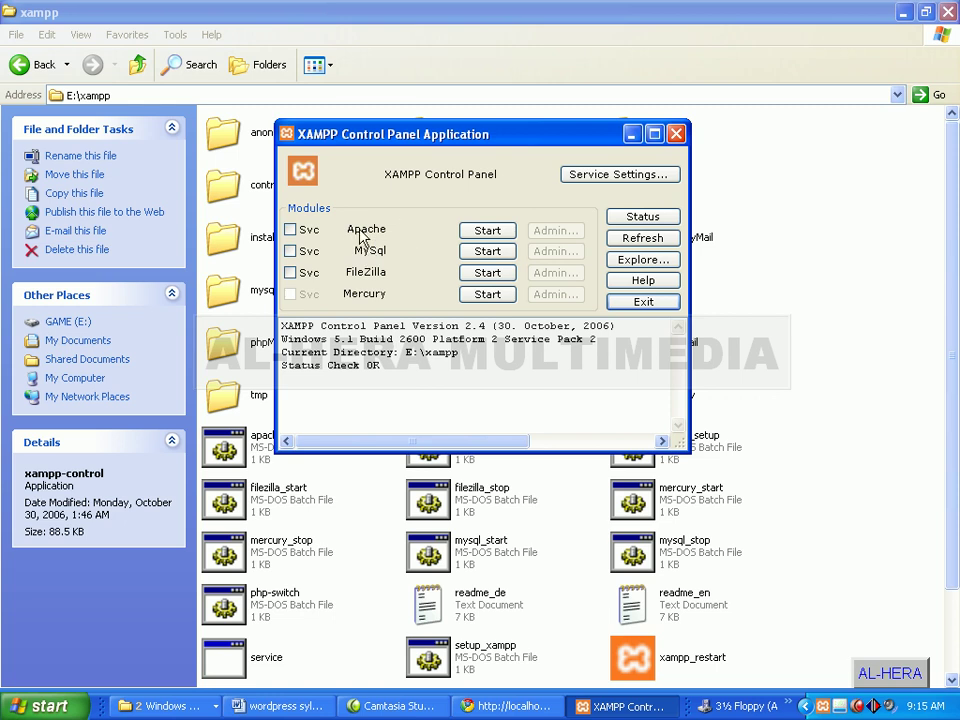
- Start the Apache and MySql modules, dismissing the firewall alerts without choosing an option, and close the XAMPP control panel window
{"action": "left_click", "coordinate": [486, 234]}
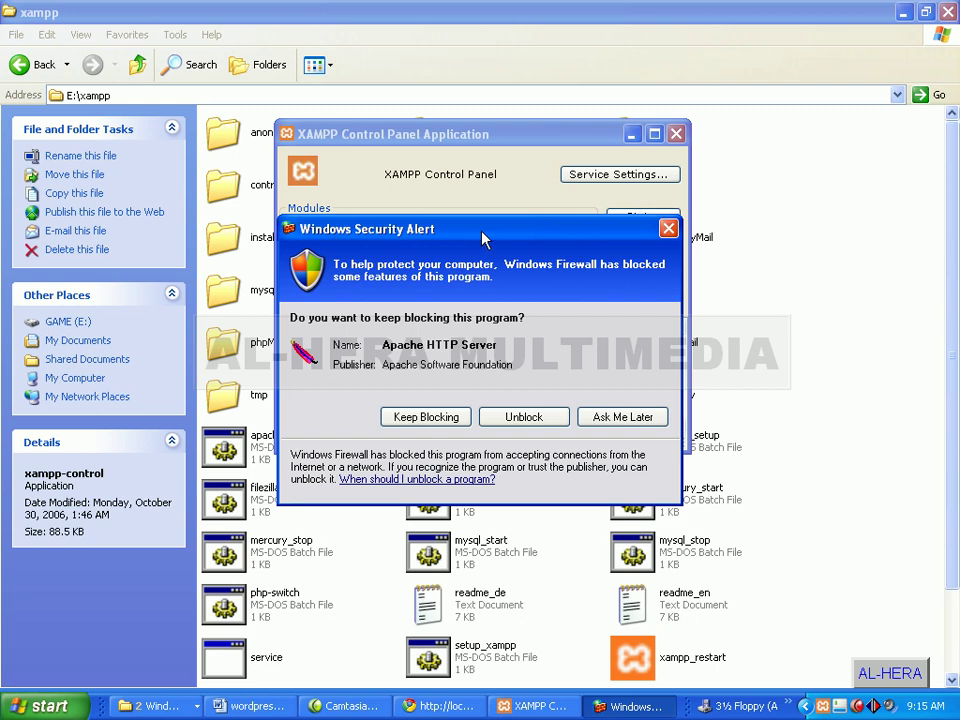
{"action": "left_click", "coordinate": [667, 228]}
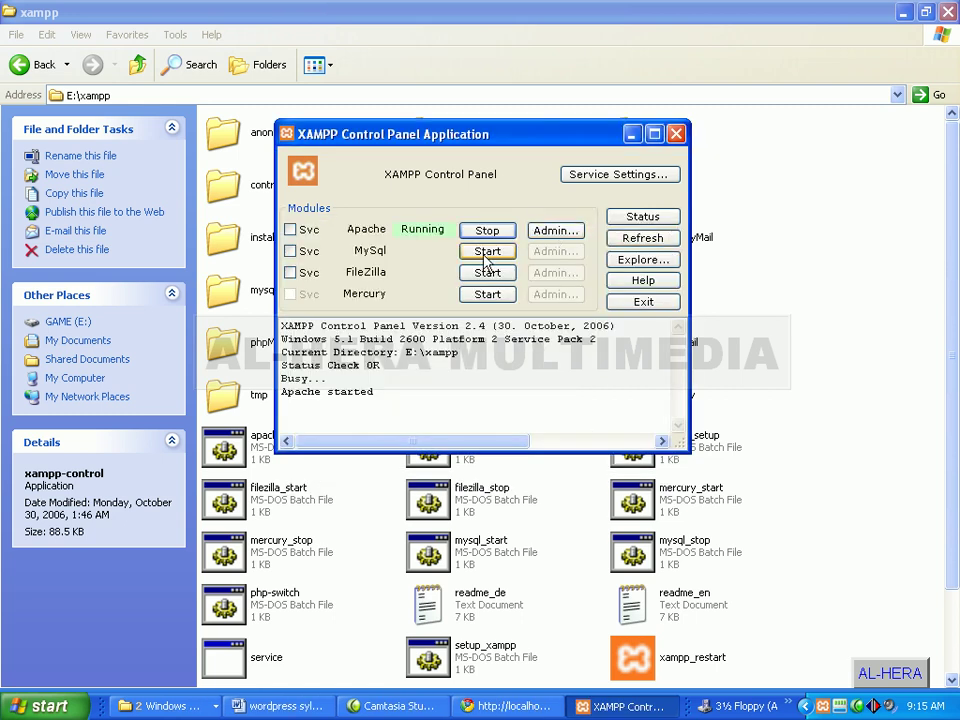
{"action": "left_click", "coordinate": [487, 252]}
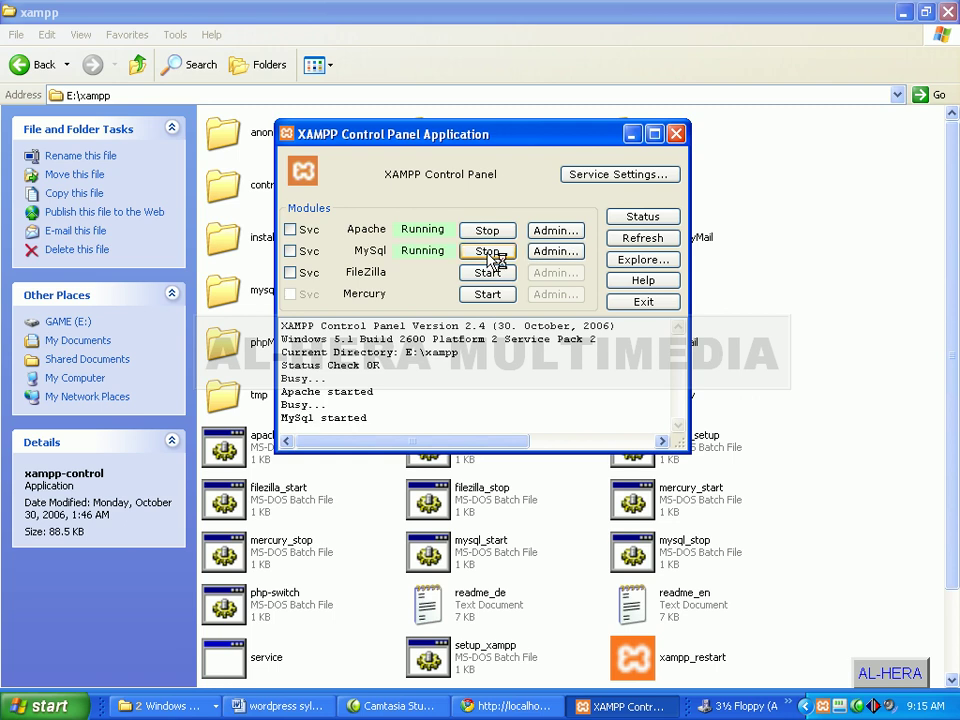
{"action": "left_click", "coordinate": [668, 229]}
{"action": "left_click", "coordinate": [677, 135]}
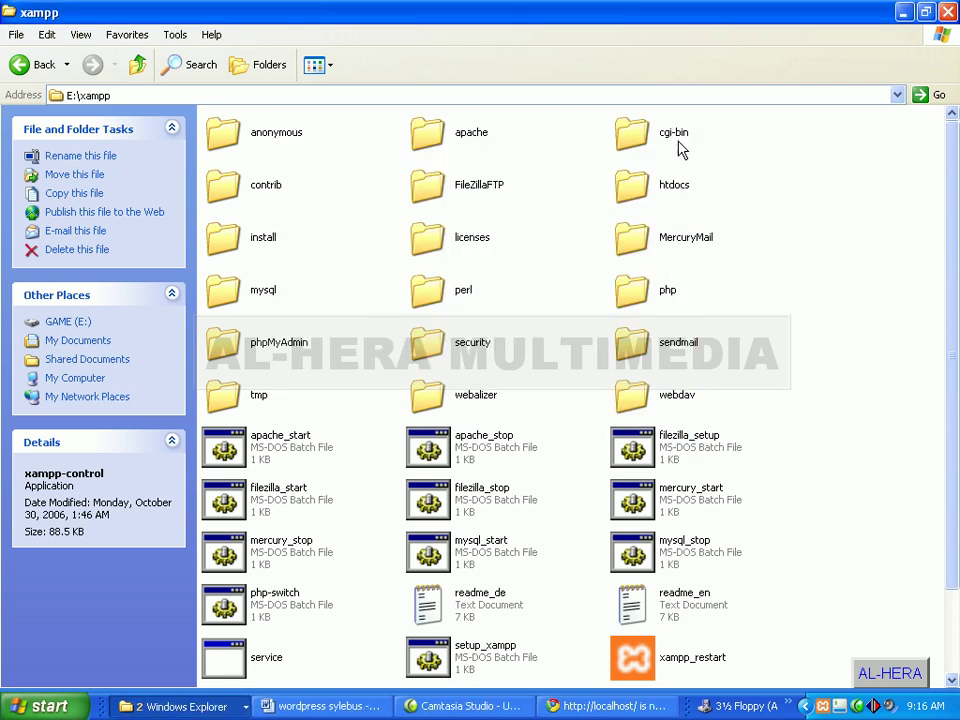
{"action": "left_click", "coordinate": [899, 14]}
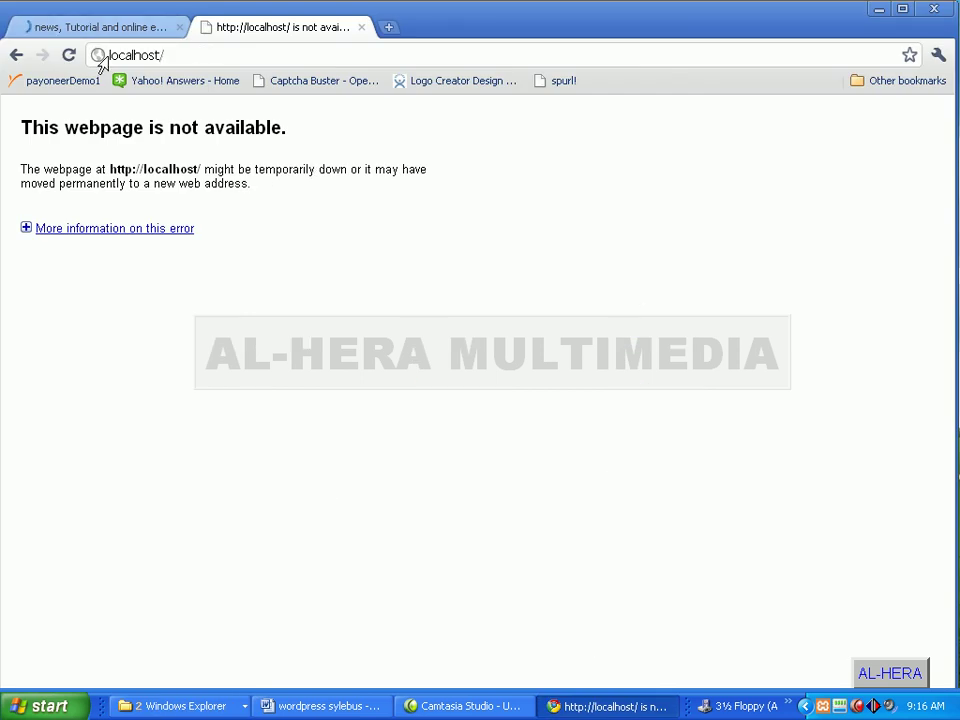
{"action": "key", "text": "BackSpace"}
{"action": "key", "text": "BackSpace"}
{"action": "key", "text": "BackSpace"}
{"action": "key", "text": "BackSpace"}
{"action": "key", "text": "BackSpace"}
{"action": "key", "text": "BackSpace"}
{"action": "key", "text": "BackSpace"}
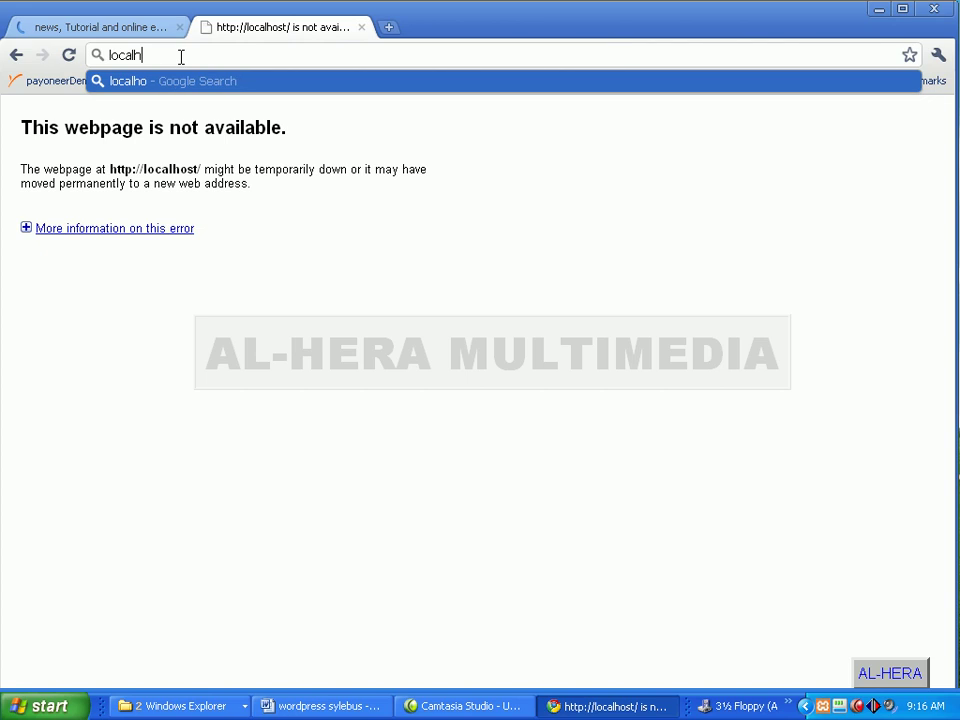
{"action": "key", "text": "BackSpace"}
{"action": "key", "text": "BackSpace"}
{"action": "key", "text": "BackSpace"}
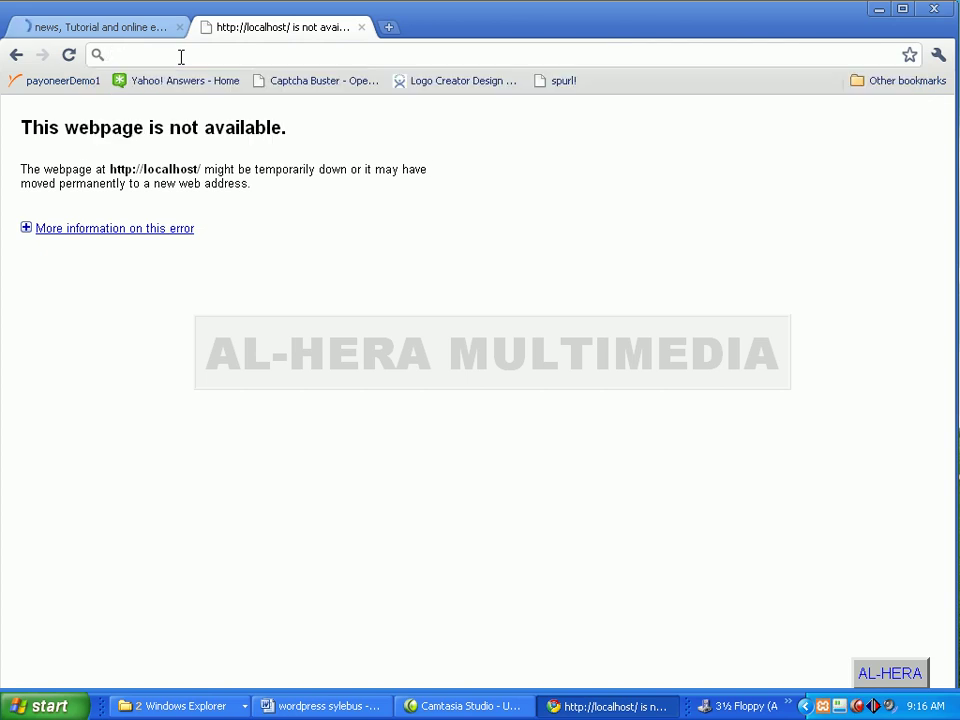
{"action": "type", "text": "htt"}
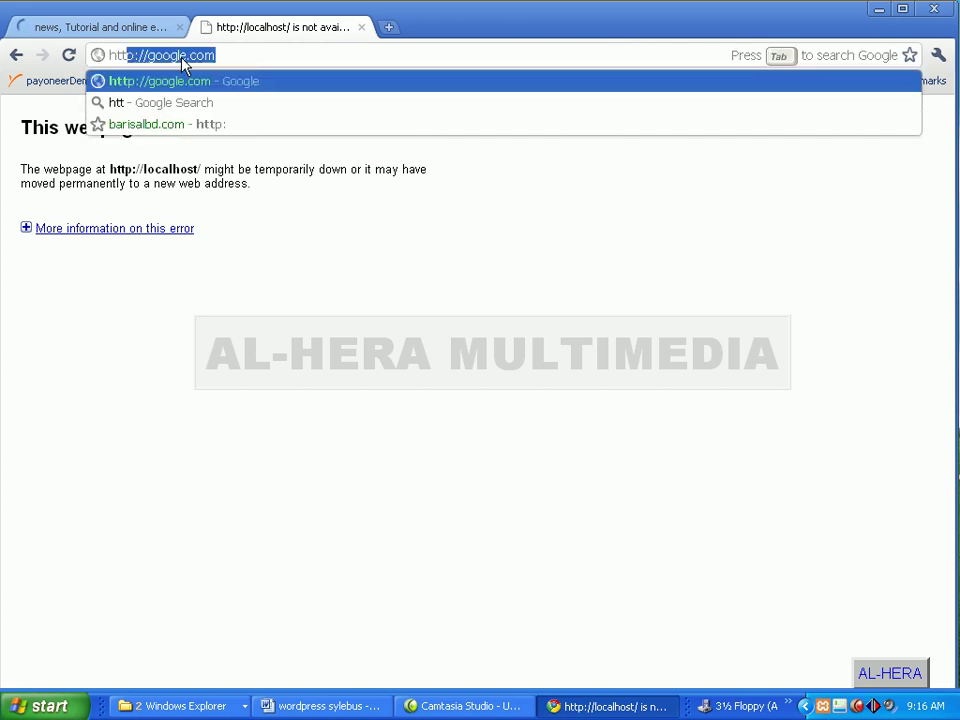
{"action": "type", "text": "p://l"}
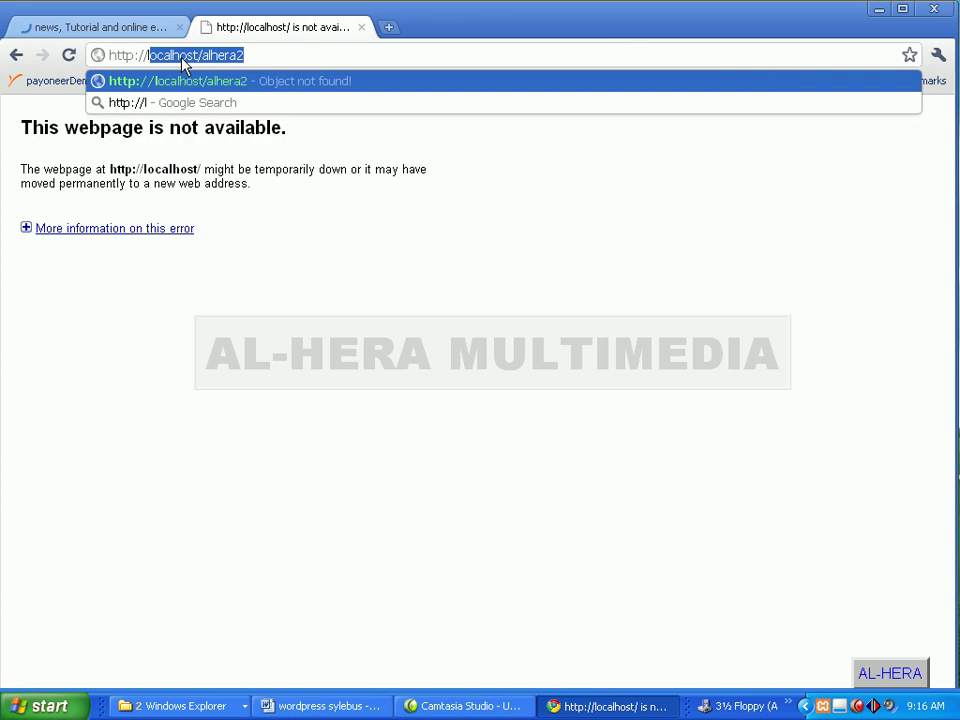
{"action": "key", "text": "End"}
{"action": "key", "text": "BackSpace"}
{"action": "key", "text": "BackSpace"}
{"action": "key", "text": "BackSpace"}
{"action": "key", "text": "BackSpace"}
{"action": "key", "text": "BackSpace"}
{"action": "key", "text": "BackSpace"}
{"action": "key", "text": "BackSpace"}
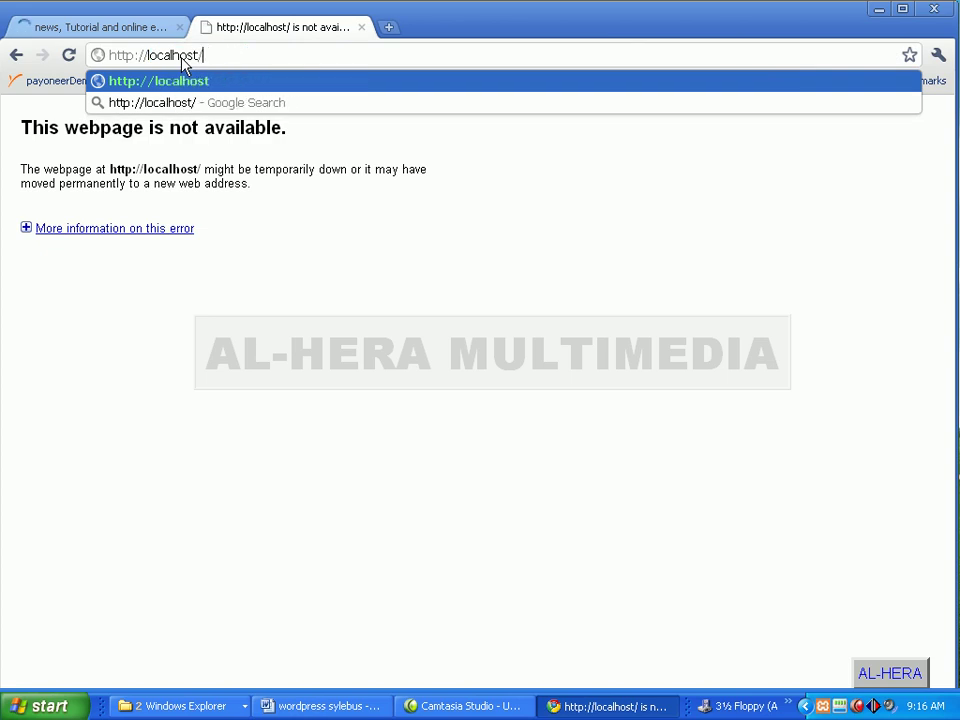
{"action": "key", "text": "Return"}
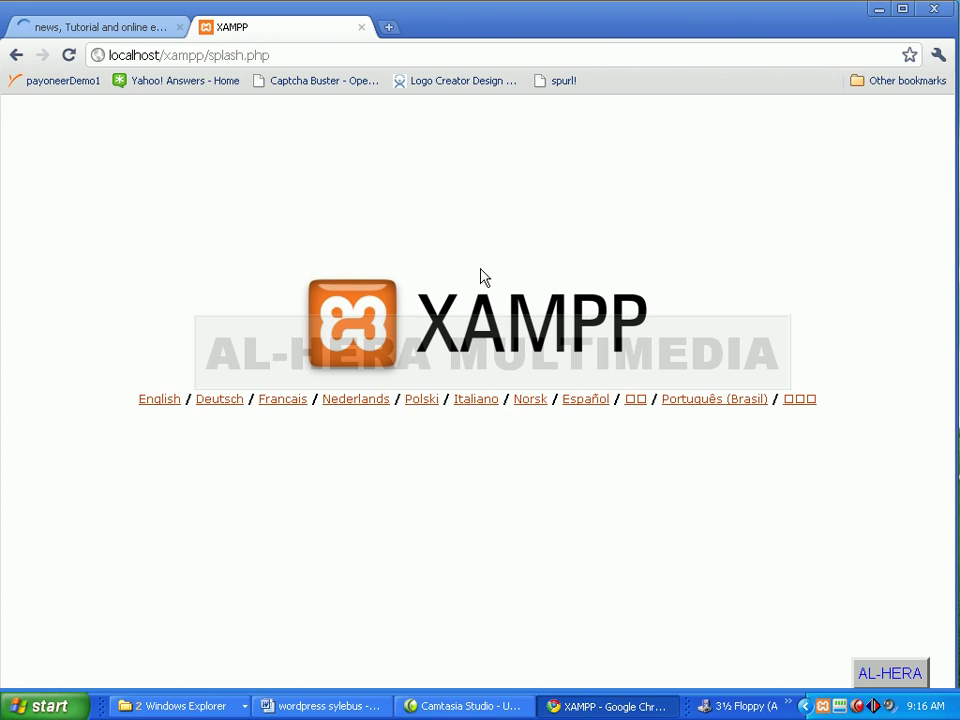
- Reopen the XAMPP control panel to check the status of Apache and MySql, and close its window
{"action": "double_click", "coordinate": [824, 706]}
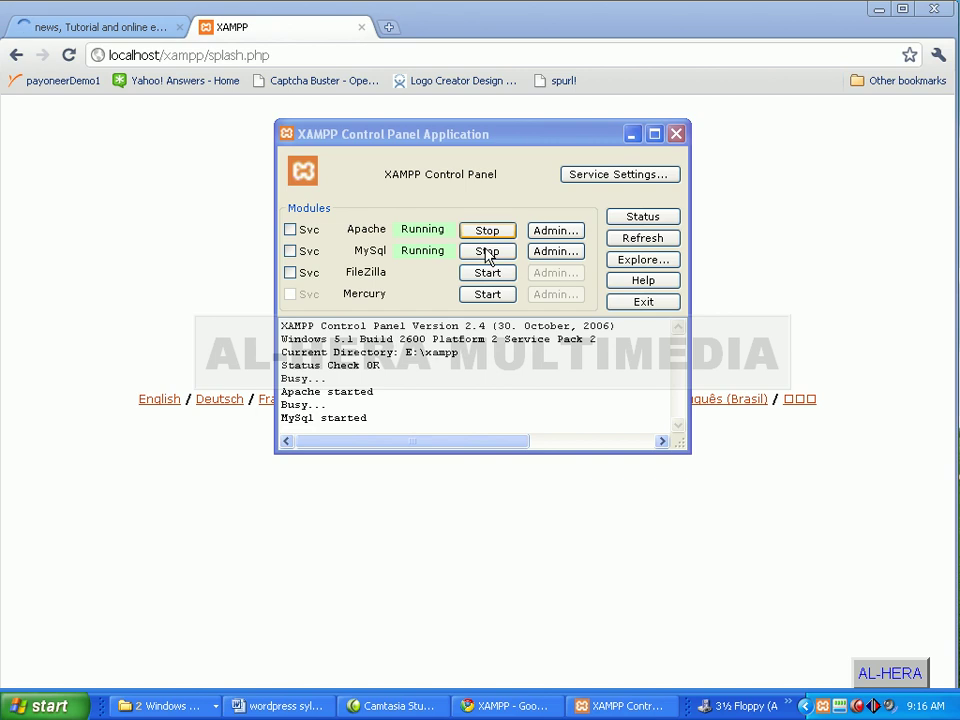
{"action": "left_click", "coordinate": [674, 134]}
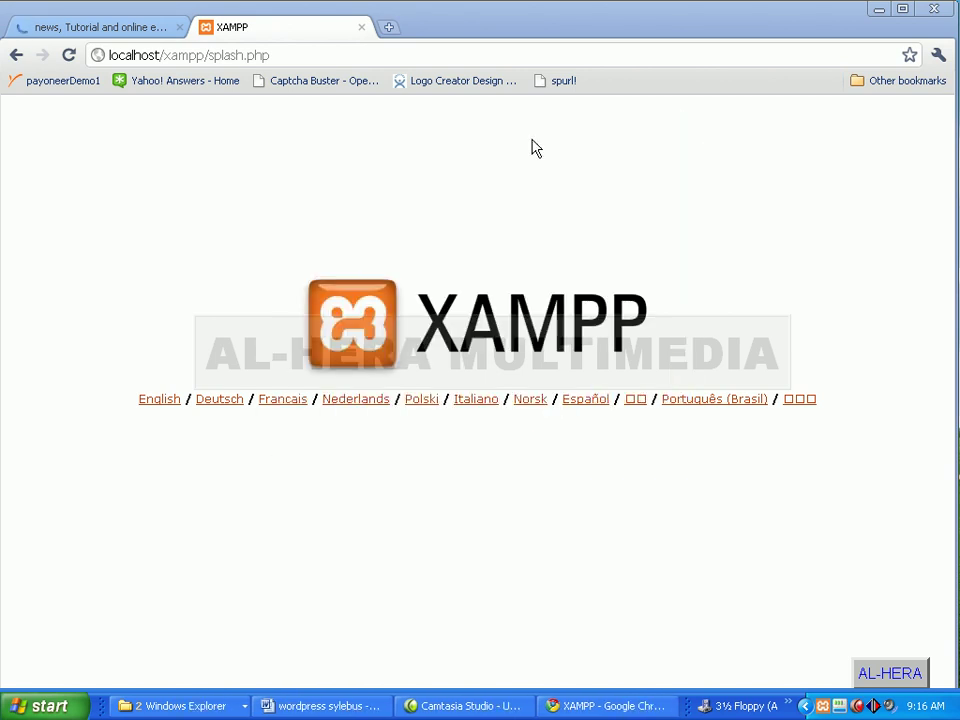